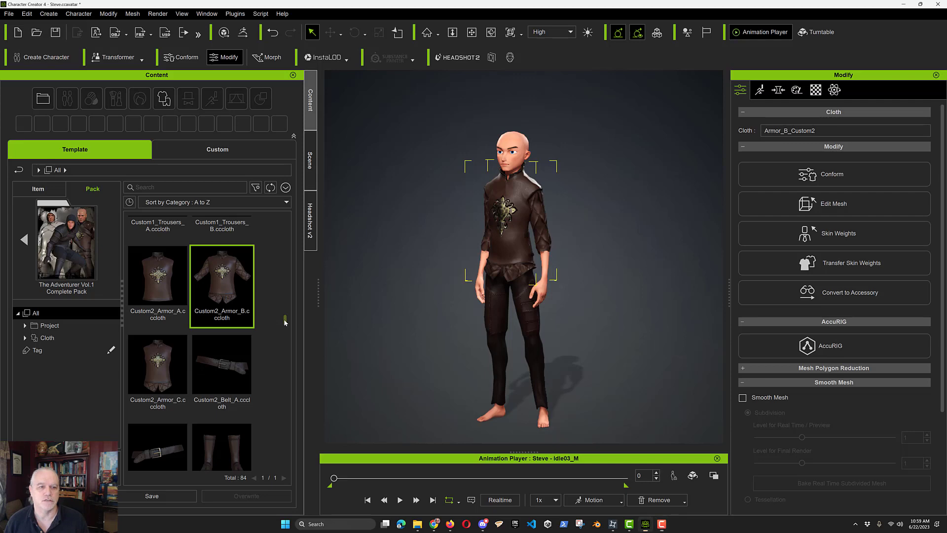
Step: Generate the character's head in Headshot from the portrait photo, using the Current body type and the Beard and Scalp skin type
drag(285, 321, 285, 228)
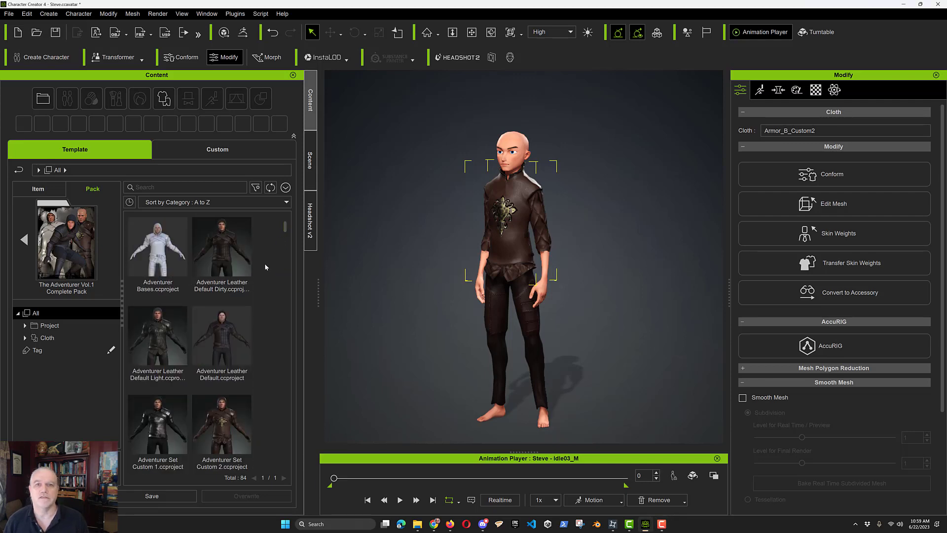
click(310, 225)
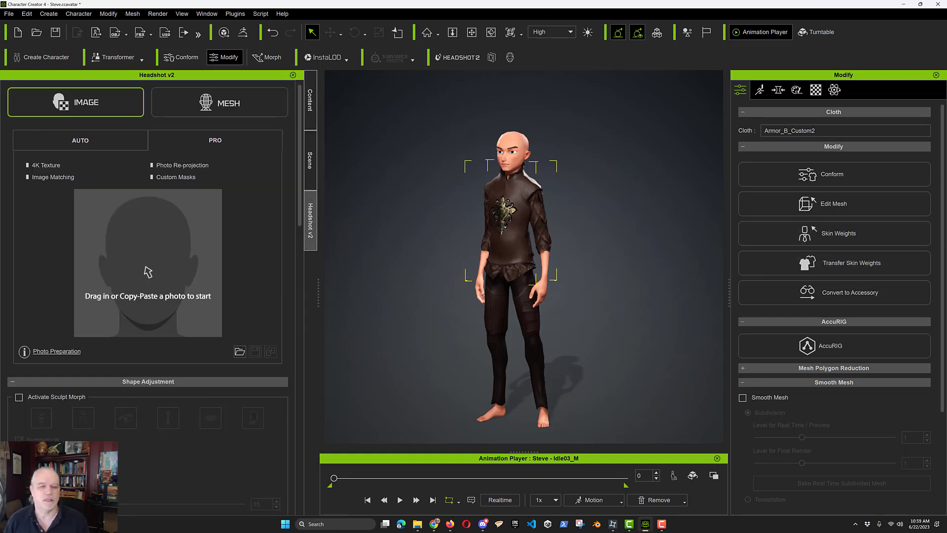
drag(946, 281, 148, 273)
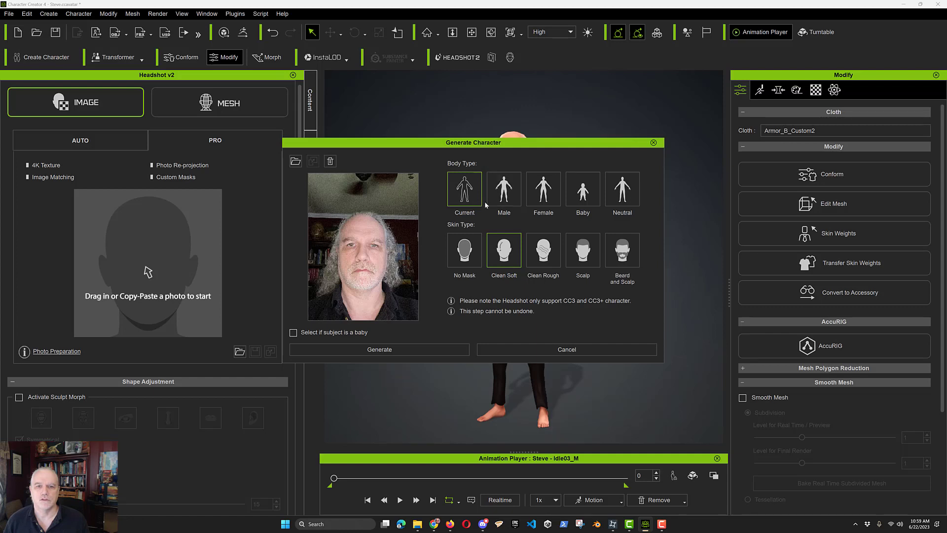
click(622, 251)
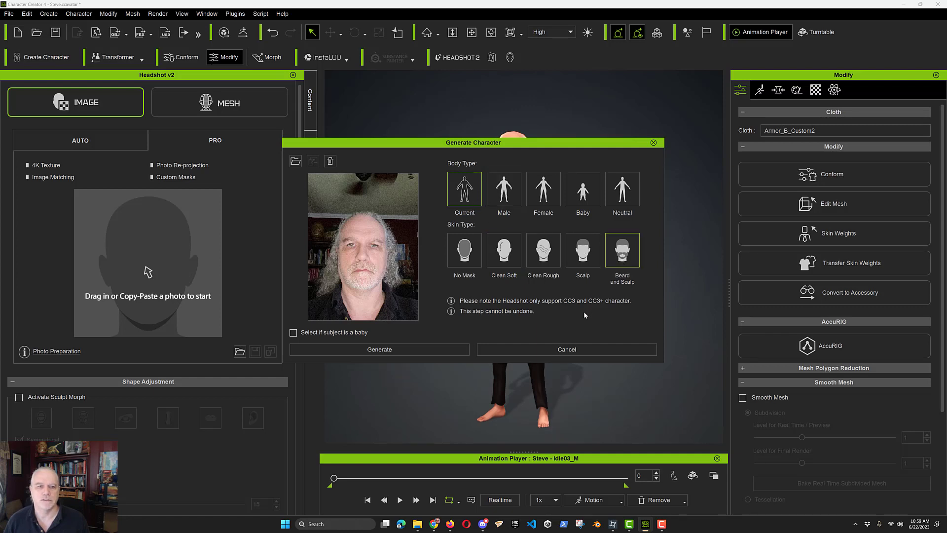
click(389, 350)
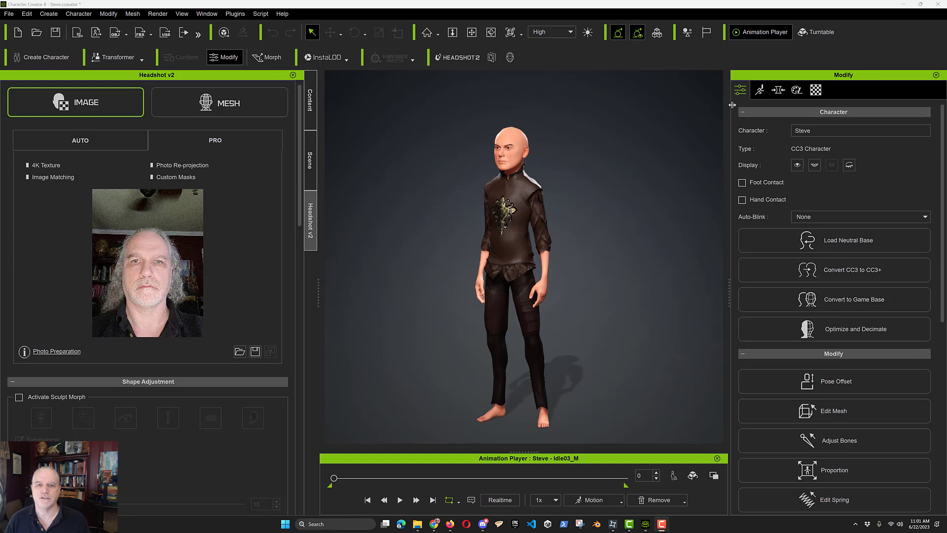
Step: Set the actor's Head Scale morph to -100
click(778, 91)
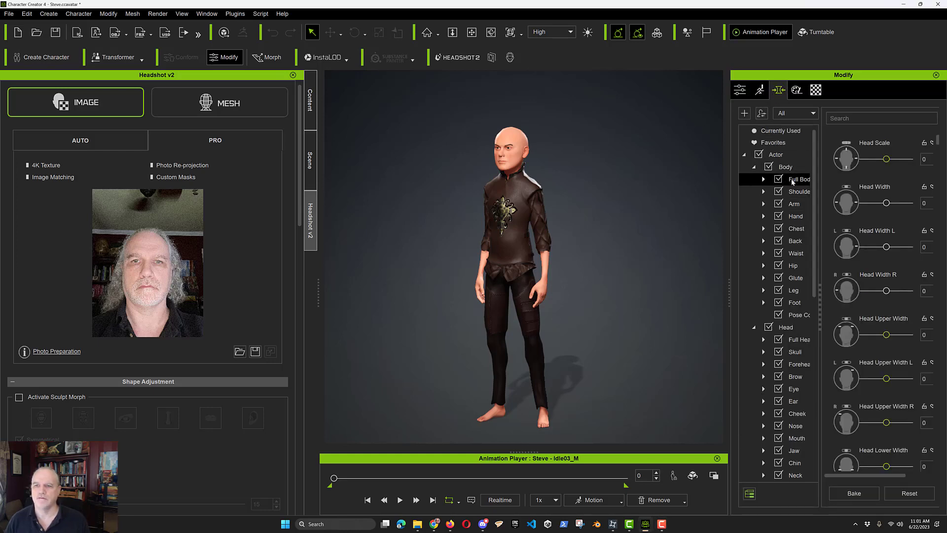
click(793, 329)
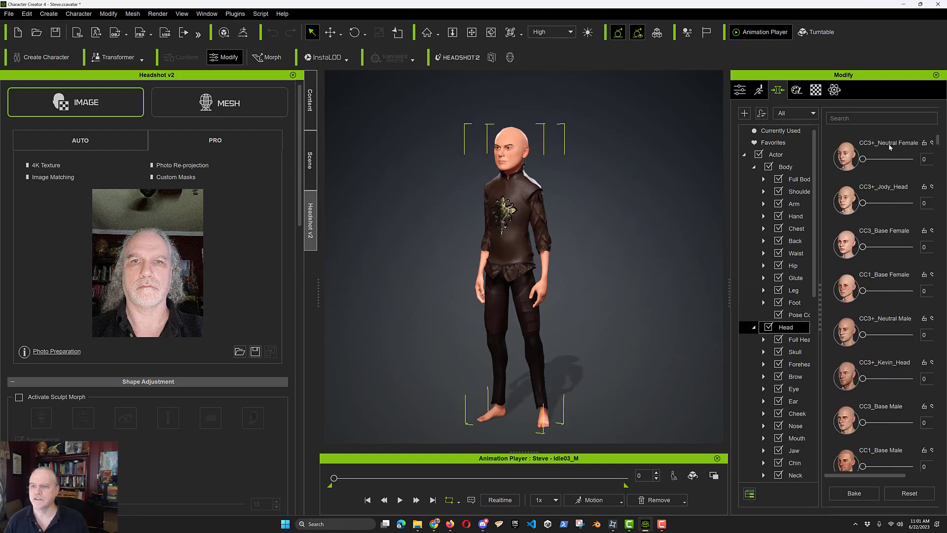
click(799, 342)
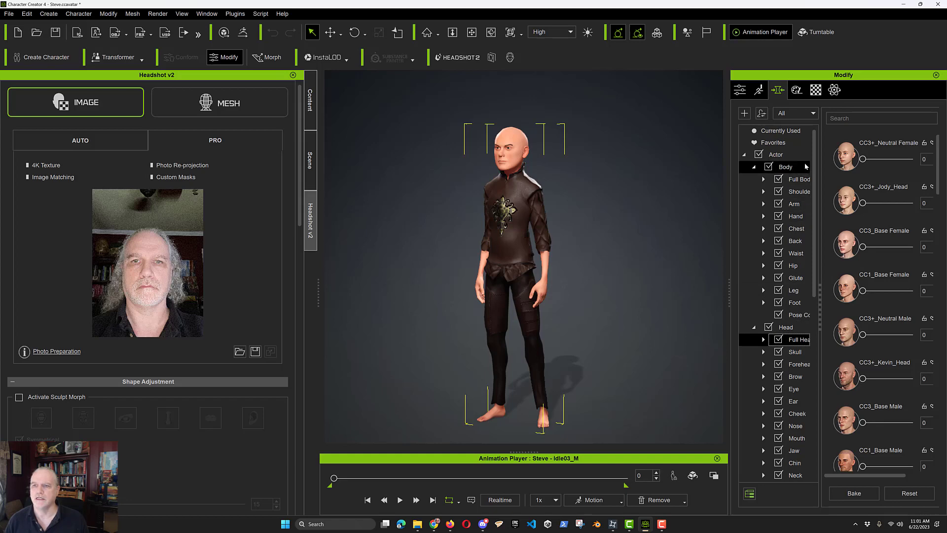
click(791, 329)
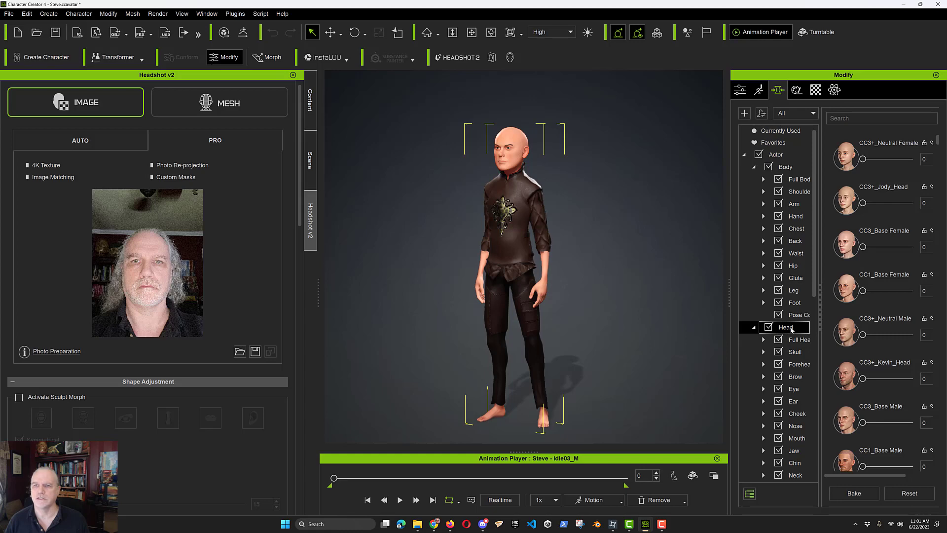
click(785, 158)
drag(886, 160, 852, 161)
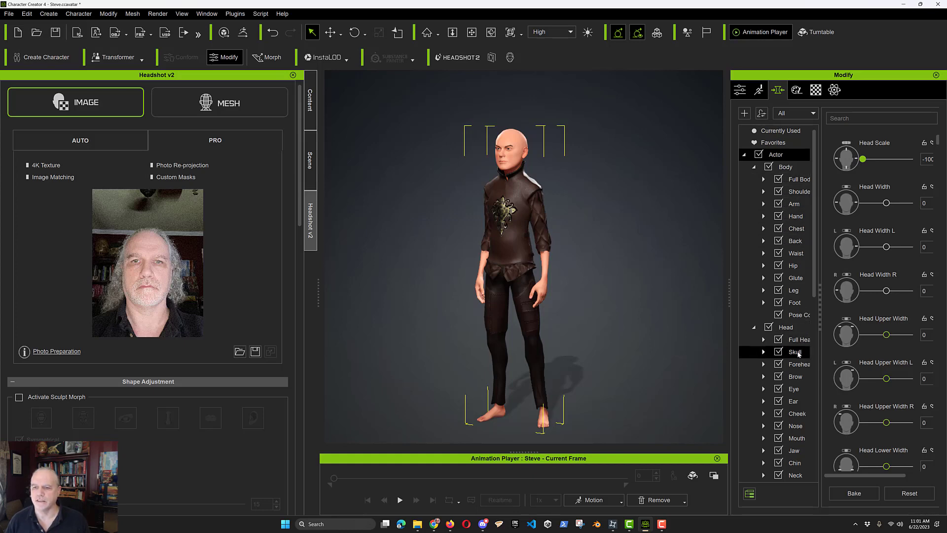
Step: Shape elf ears by setting the Ear Elf Long morph to 48 and Earlobe Length to 48
click(794, 402)
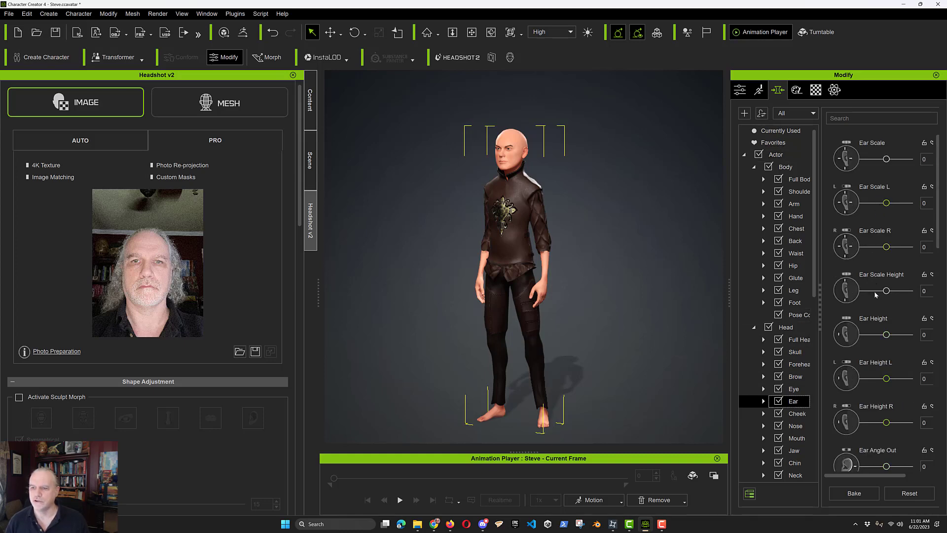
scroll(876, 297, down, 5)
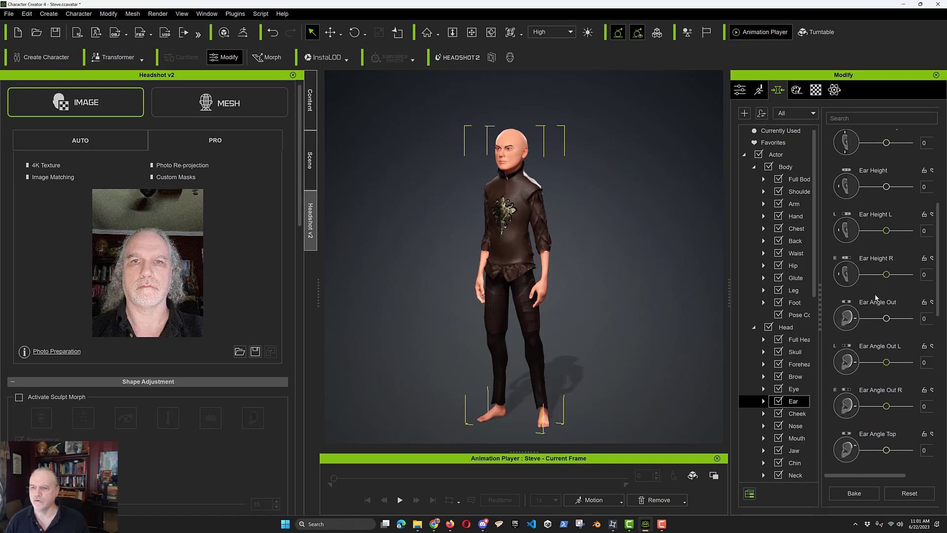
scroll(875, 296, down, 5)
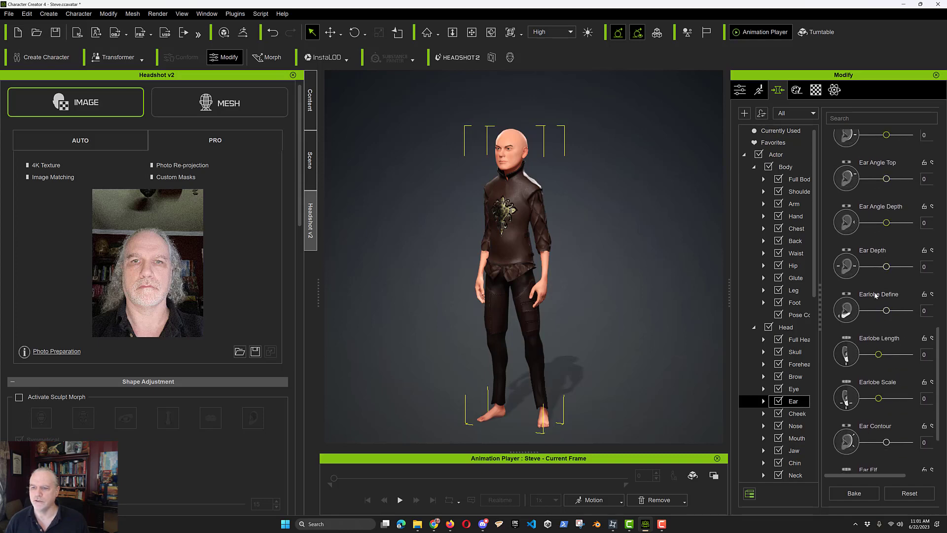
scroll(874, 295, down, 1)
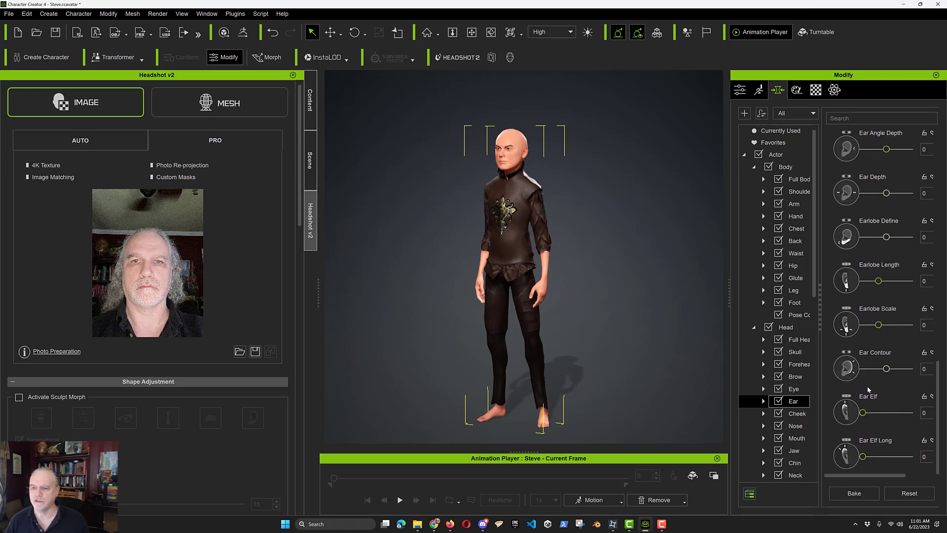
drag(863, 457, 886, 450)
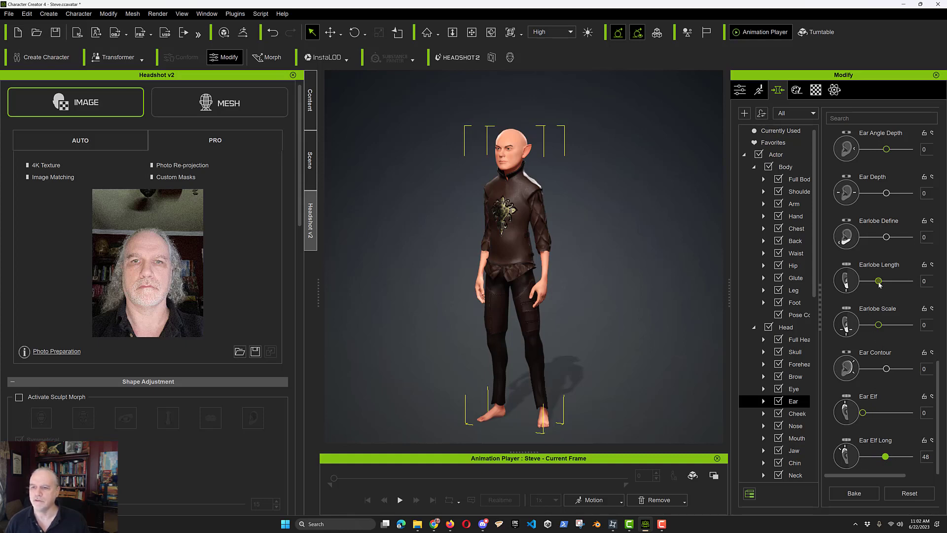
drag(880, 284, 885, 285)
Step: Set the Ear Angle Out morph to 31 and the Ear Height morph to 100
scroll(869, 228, up, 3)
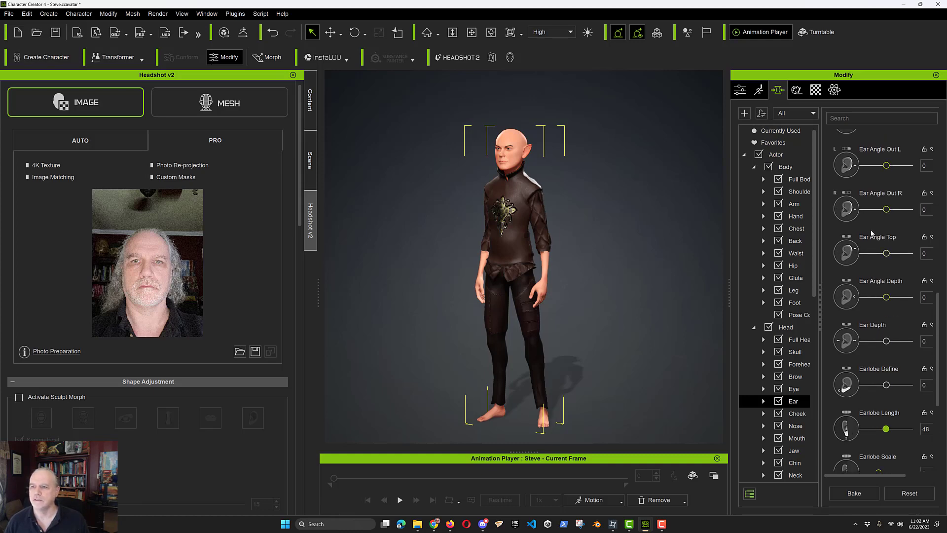
scroll(871, 234, up, 2)
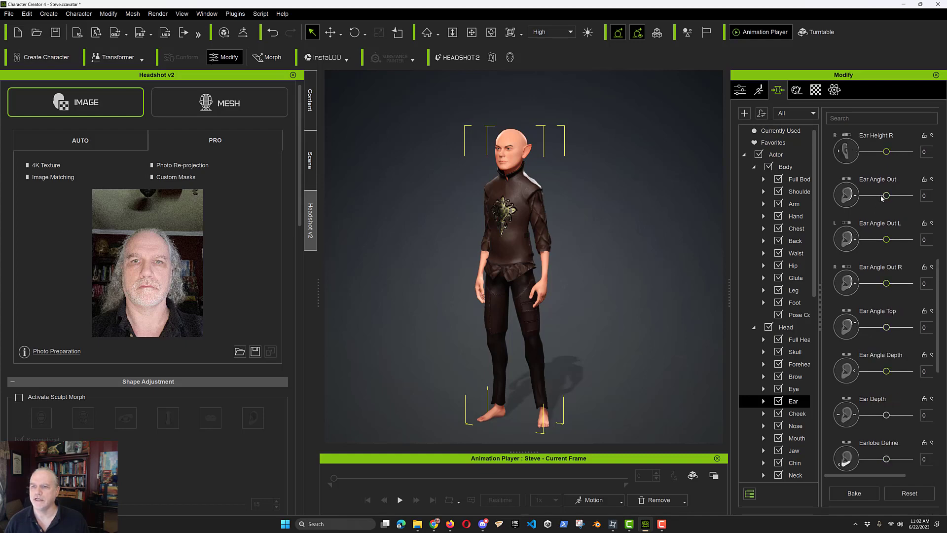
mouse_move(886, 195)
mouse_down()
mouse_move(871, 199)
mouse_move(894, 199)
mouse_up()
scroll(873, 211, up, 5)
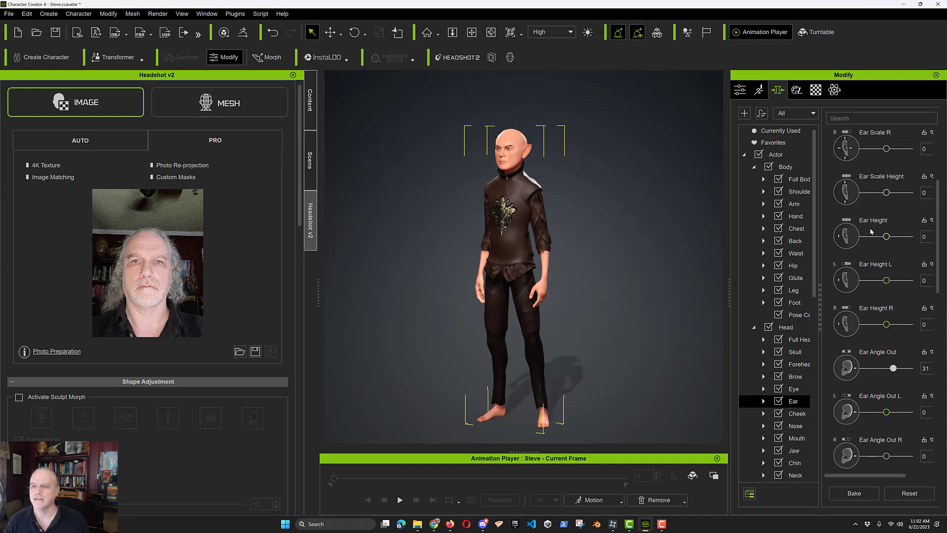
drag(887, 237, 910, 237)
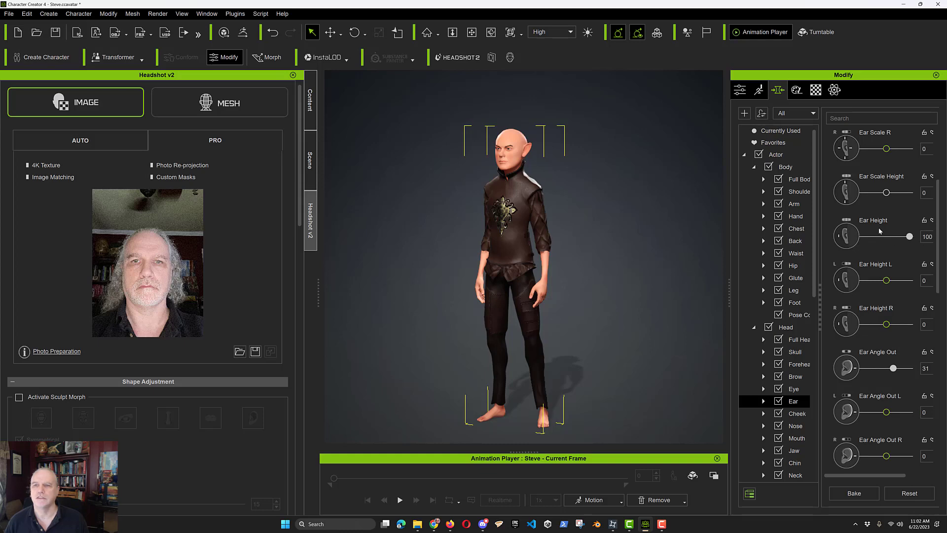
Step: Reshape the eyes by setting the Upturned Eyes morph to 45 and the Round Eyes morph to 41
scroll(871, 234, up, 1)
scroll(872, 234, up, 2)
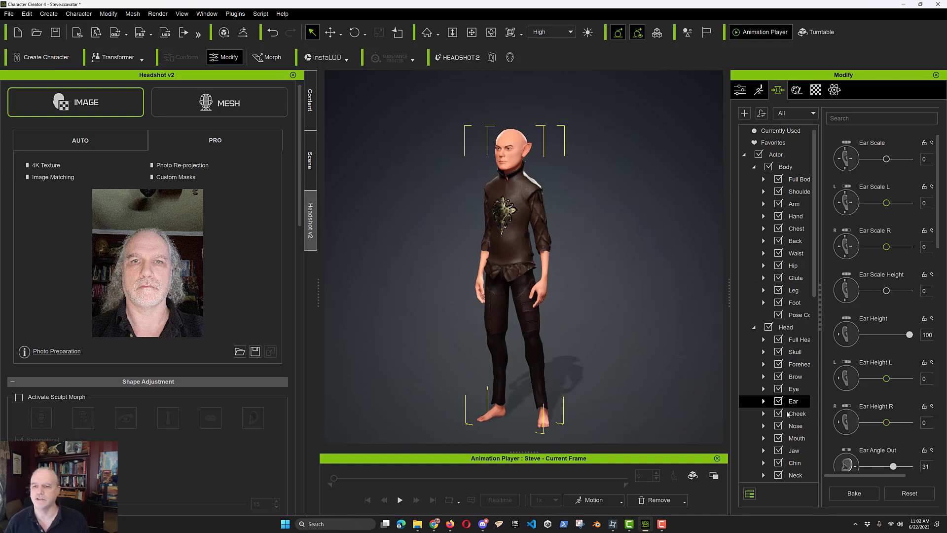
click(791, 390)
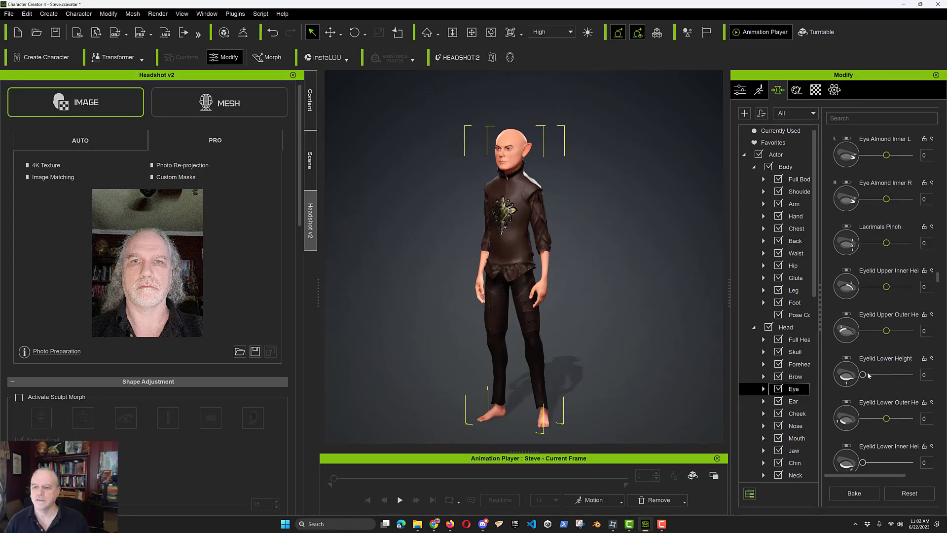
scroll(868, 375, down, 10)
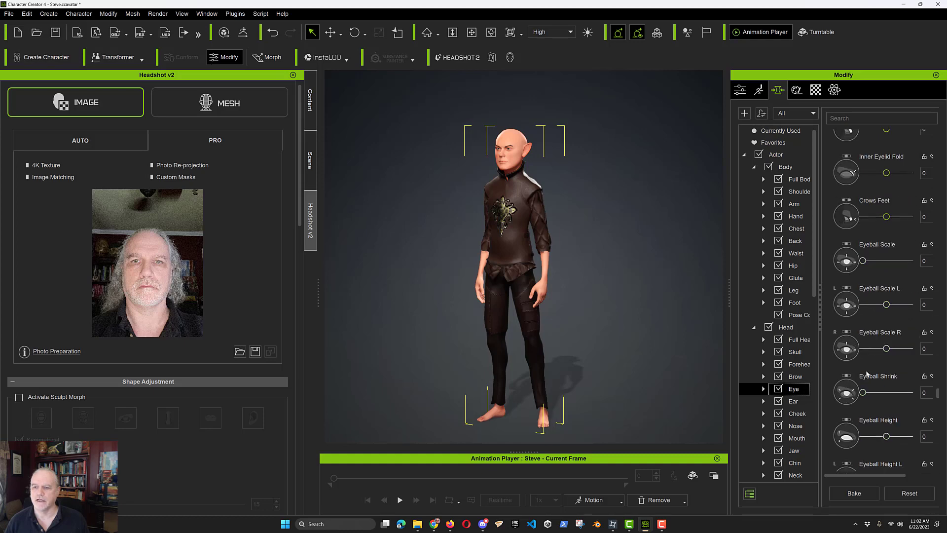
scroll(867, 375, down, 10)
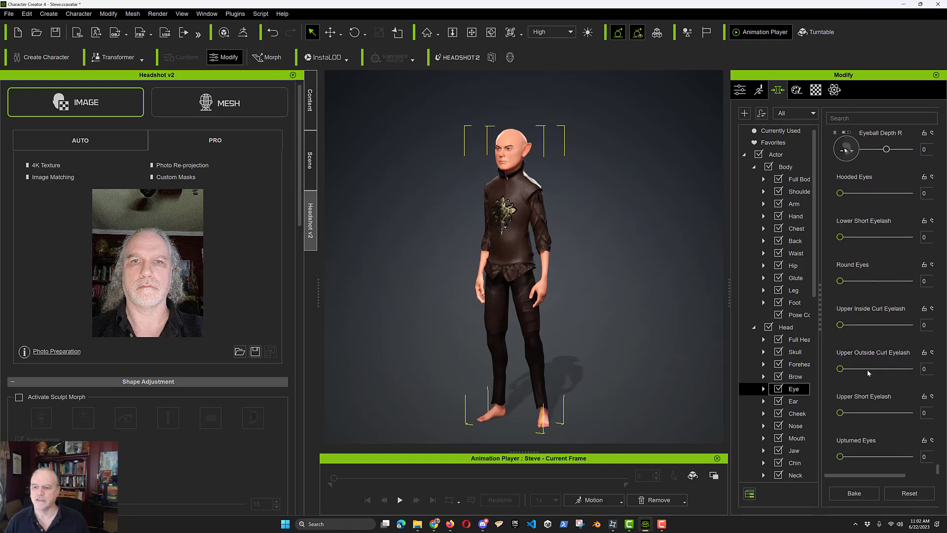
drag(840, 457, 871, 457)
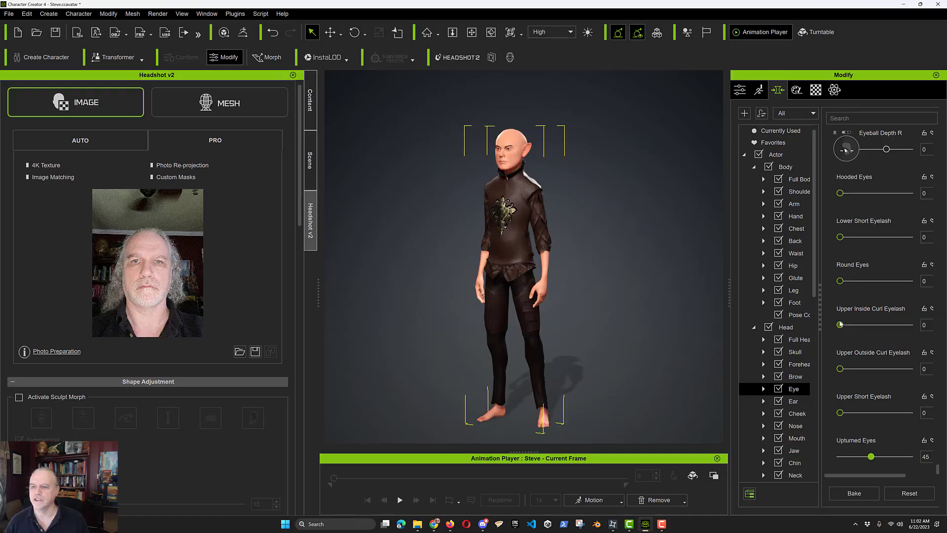
drag(842, 286, 859, 284)
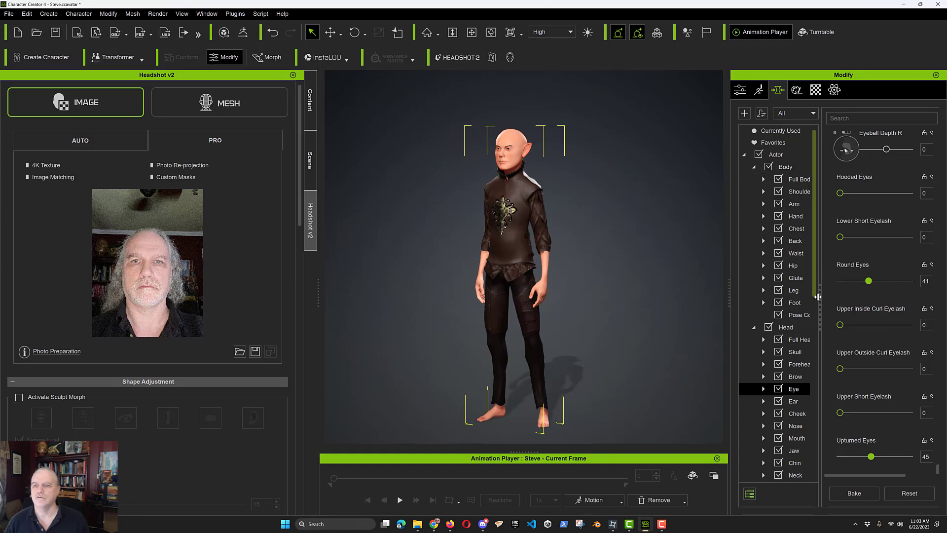
Step: Try the Round Nose morph on the character's nose
click(795, 426)
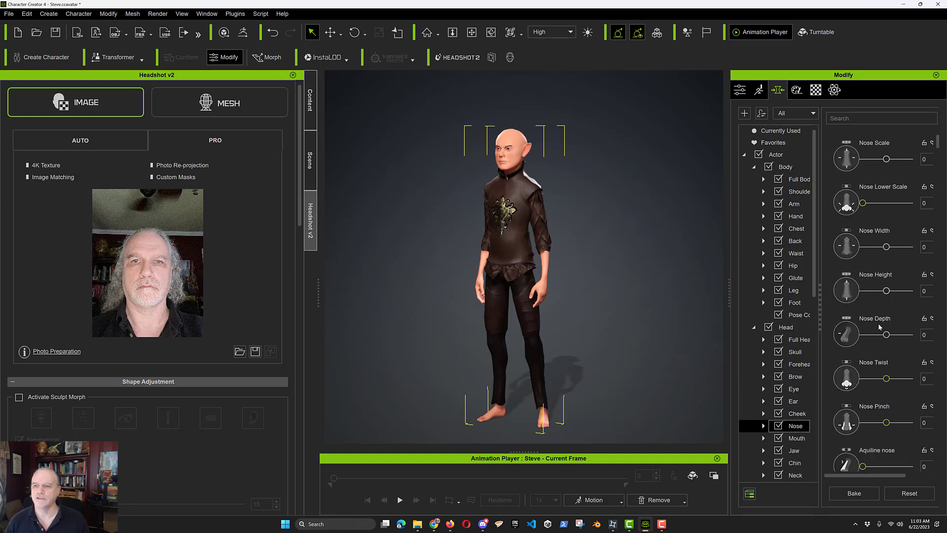
scroll(886, 335, down, 10)
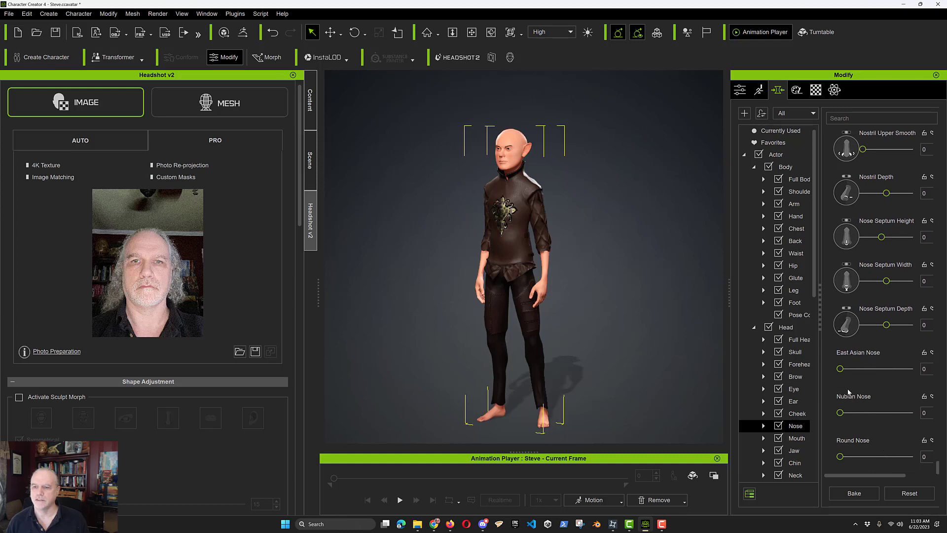
drag(841, 457, 798, 454)
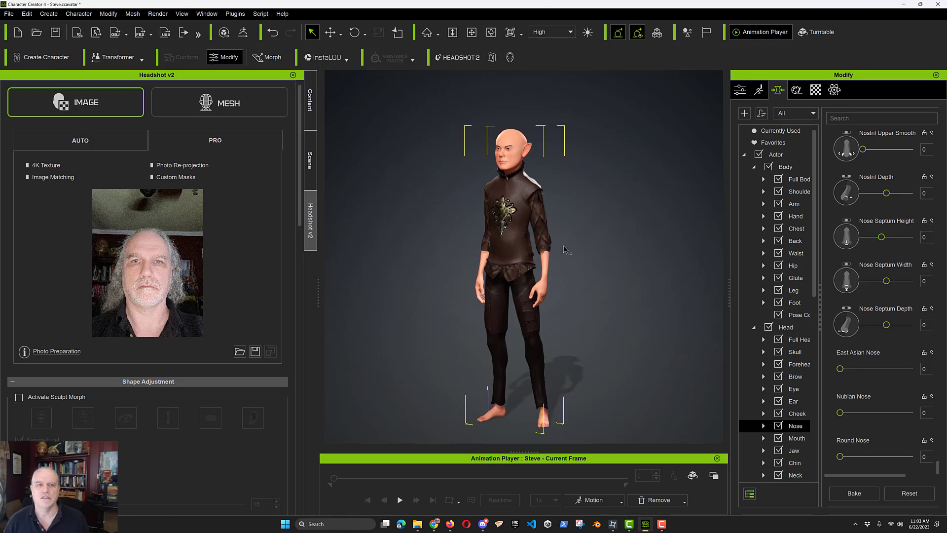
Step: Apply the Sit_IdleC_M motion from the Spunky Moves animation pack to the character and preview its playback
click(310, 101)
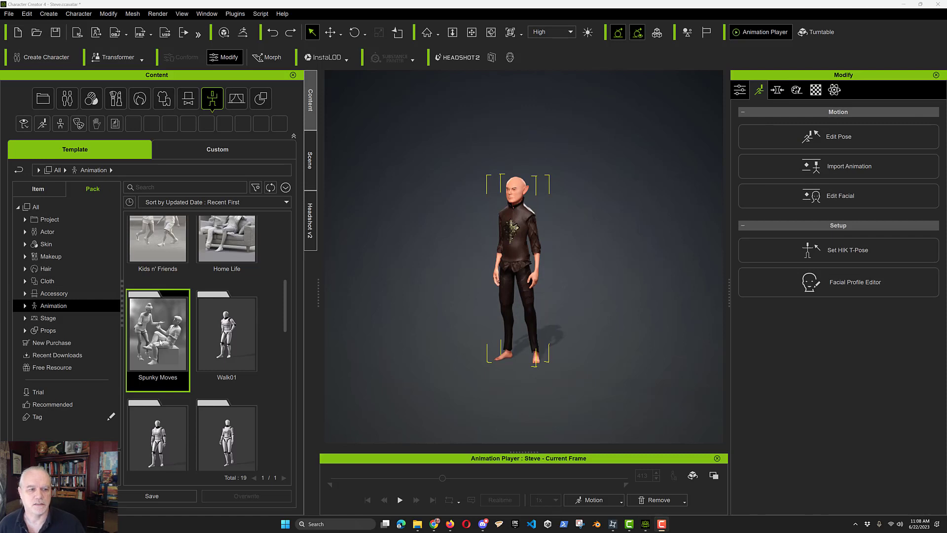
double_click(161, 342)
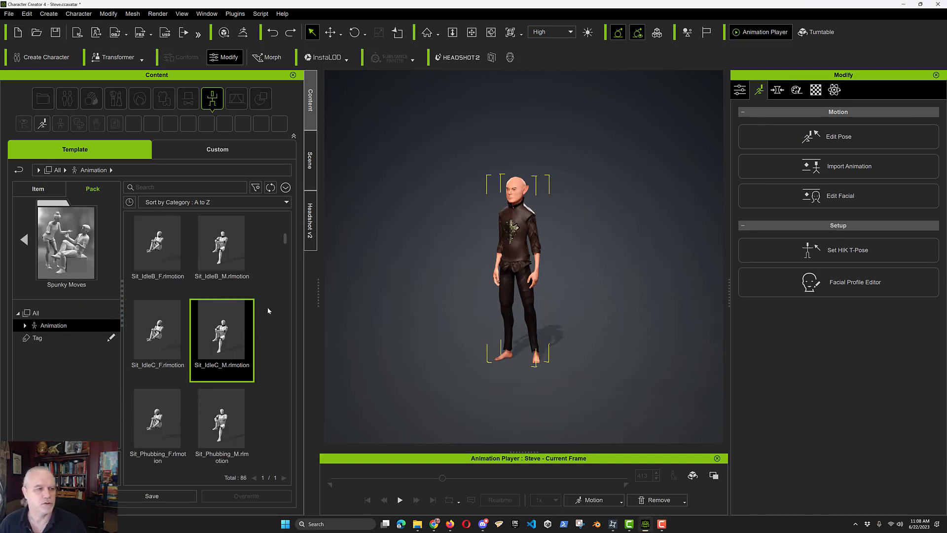
double_click(221, 336)
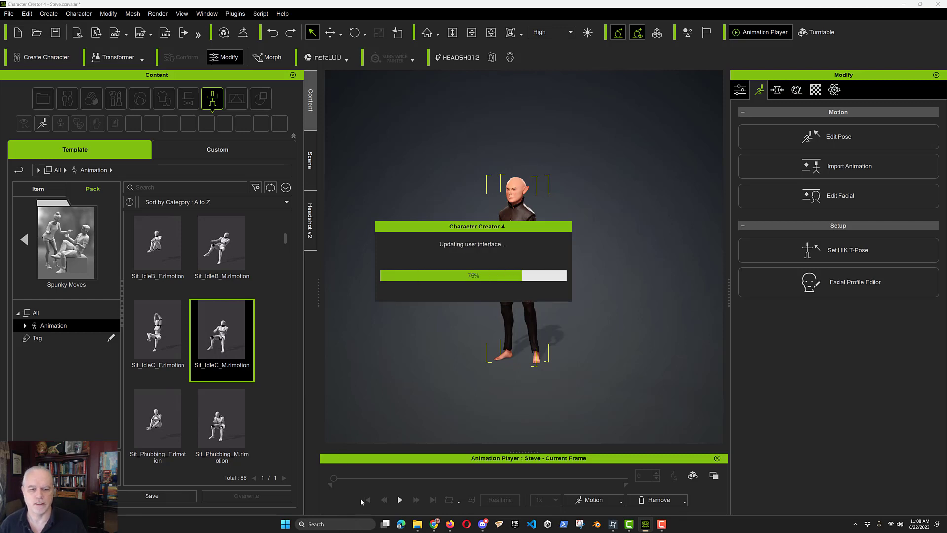
click(400, 500)
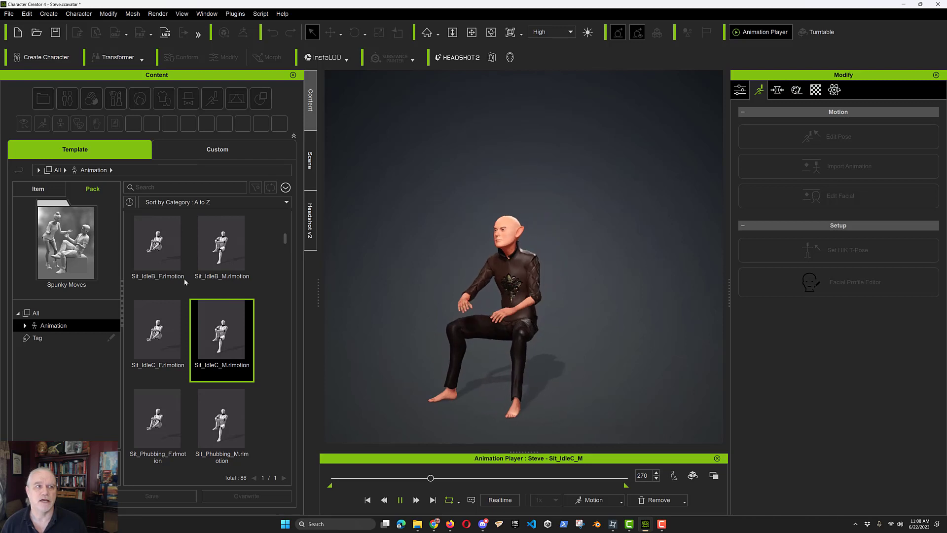
click(400, 500)
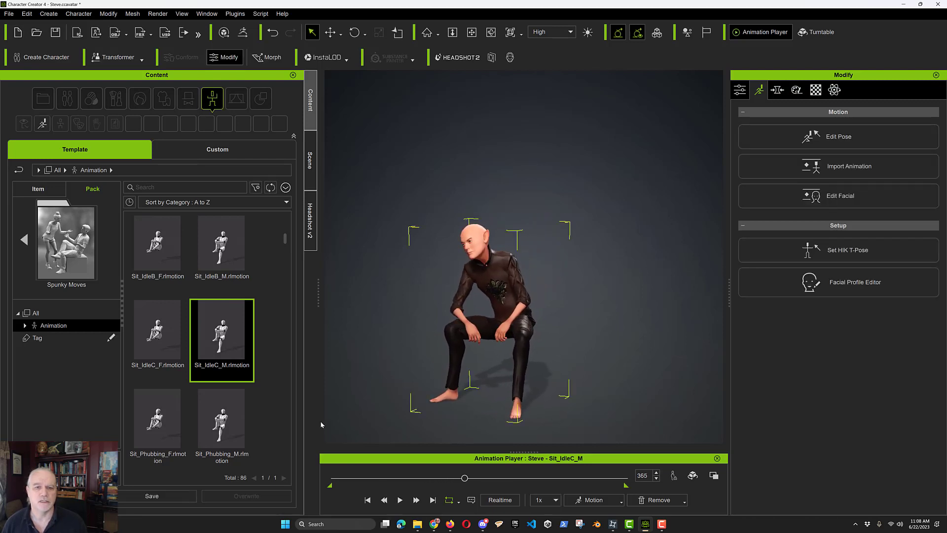
Step: Open the FBX export settings for the clothed character and show the available target tool presets
click(10, 14)
mouse_move(32, 54)
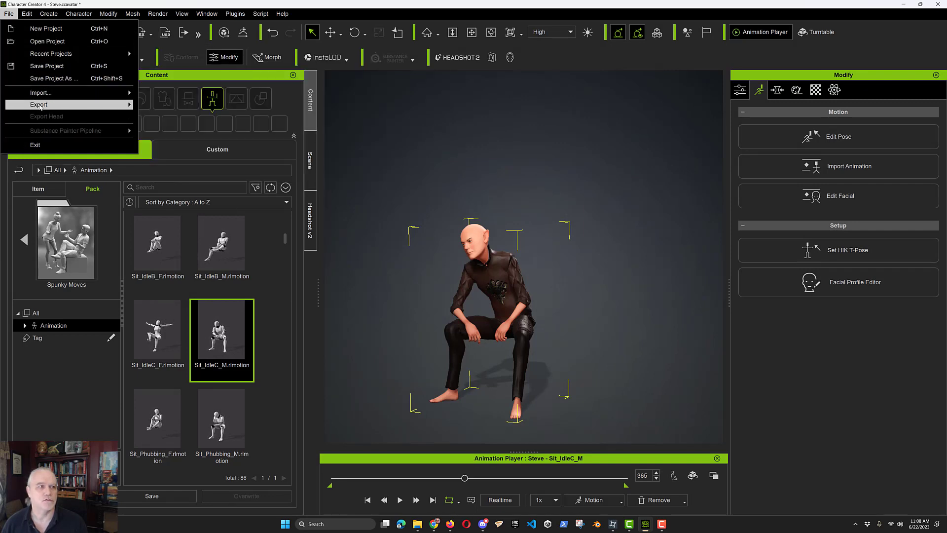
mouse_move(42, 104)
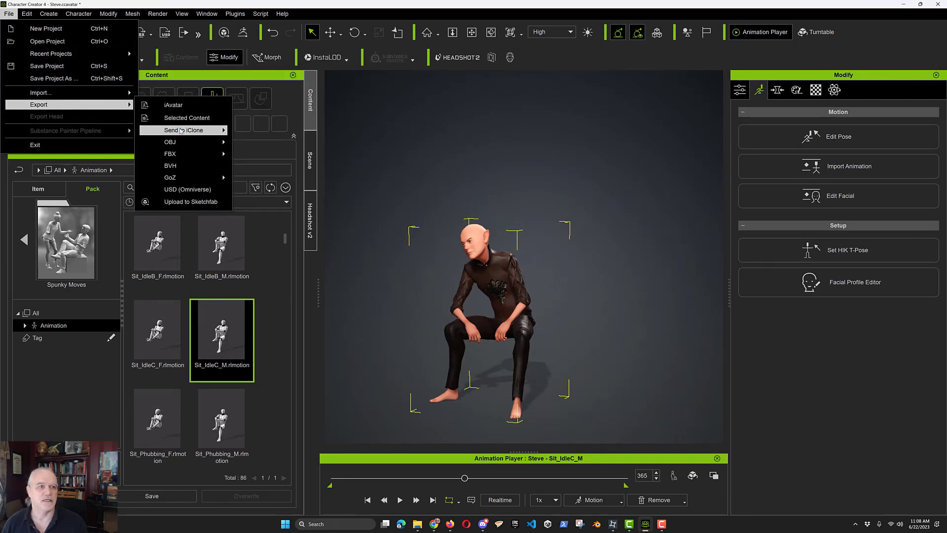
mouse_move(178, 153)
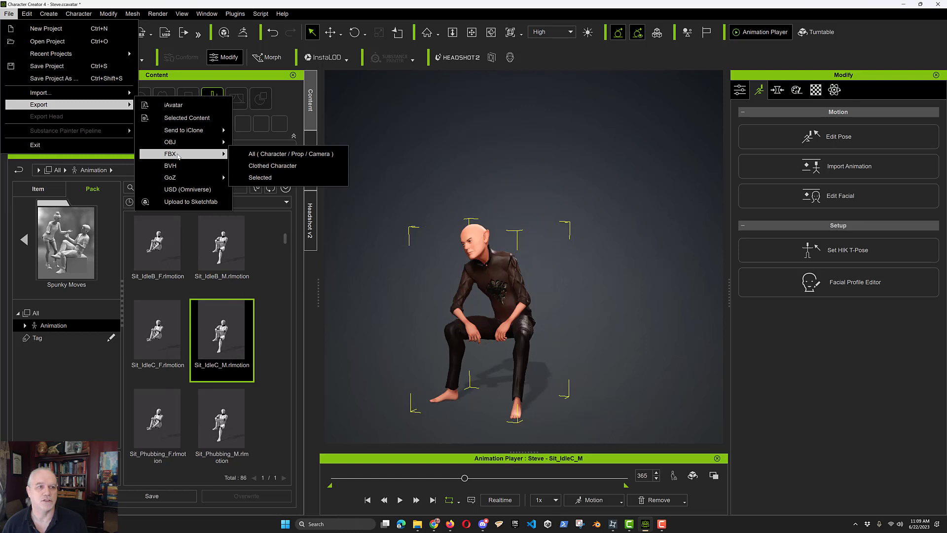
click(257, 168)
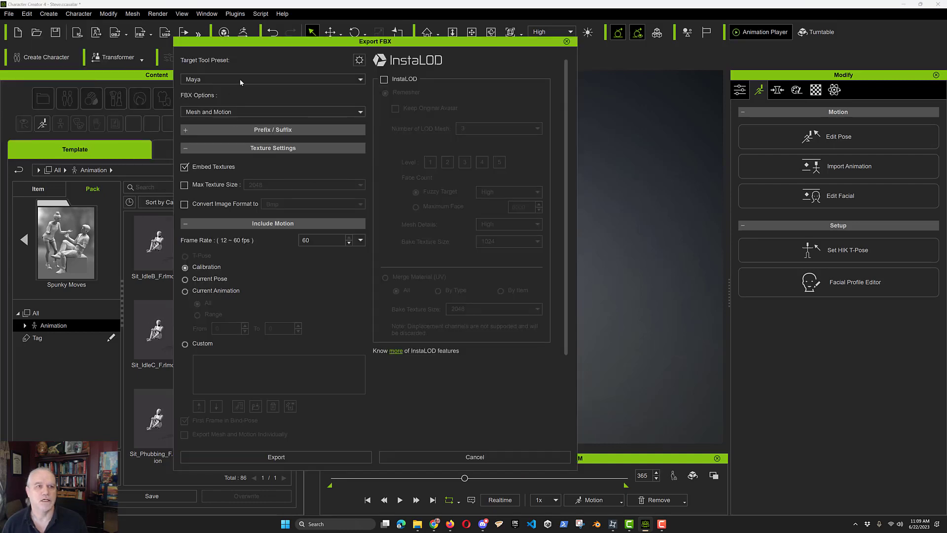
click(239, 78)
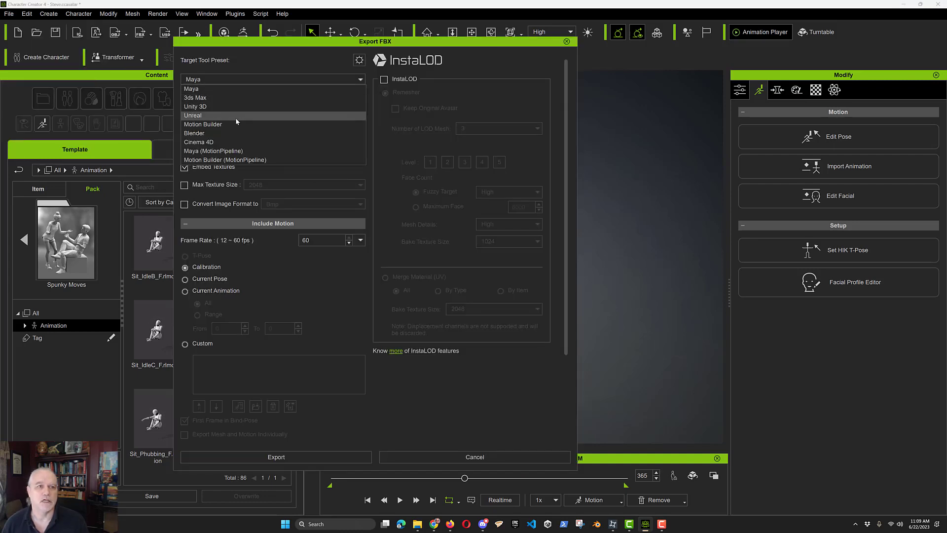